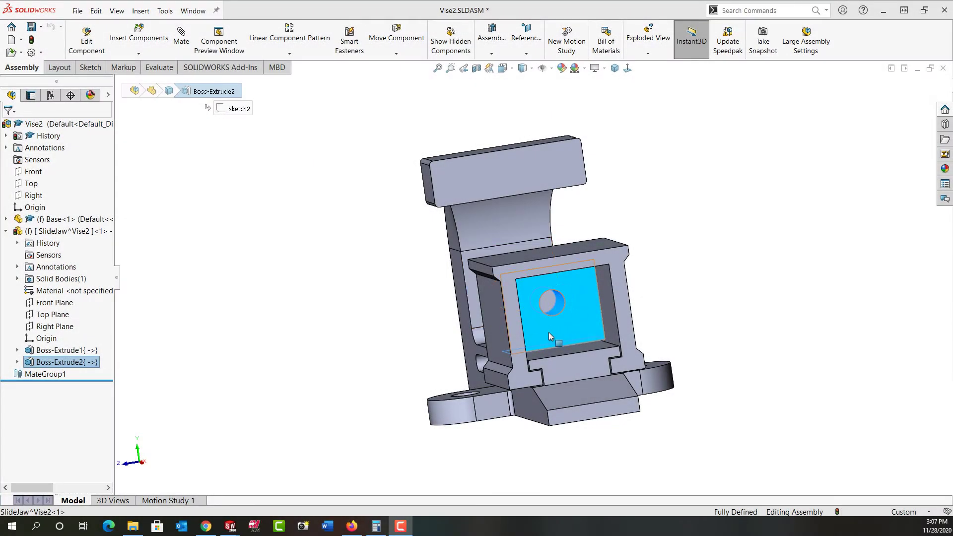
# - Save the in-assembly SlideJaw as an external part file, then bring up the Vise1 assembly
pyautogui.click(254, 327)
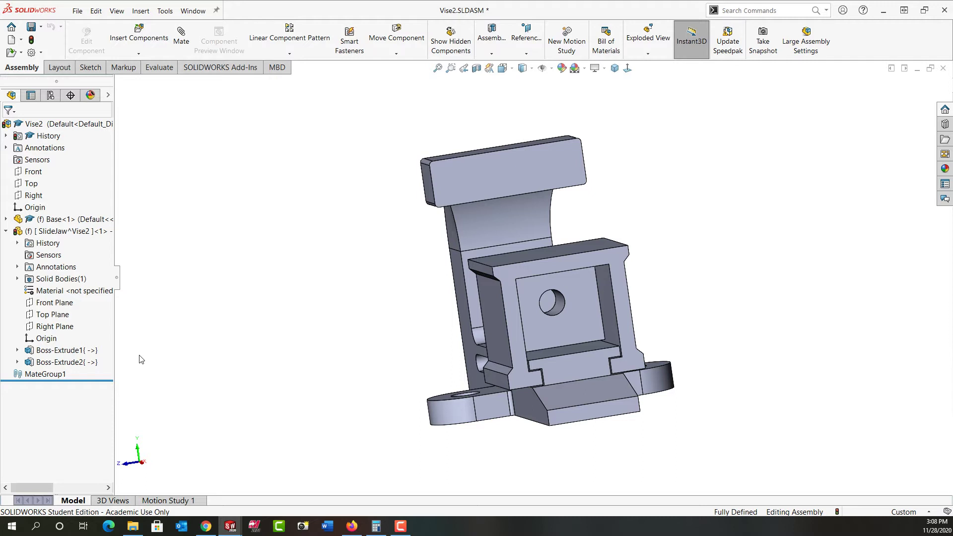
pyautogui.rightClick(88, 233)
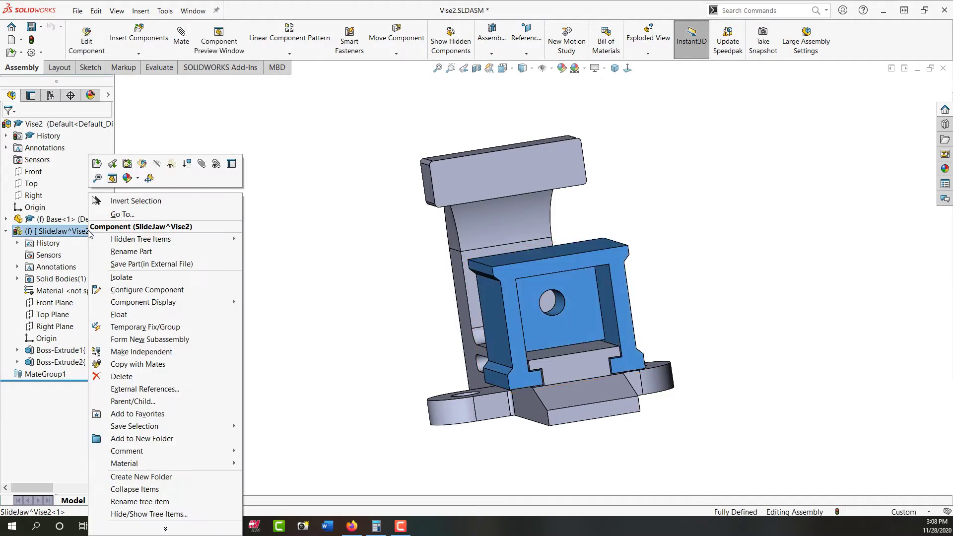
pyautogui.click(172, 265)
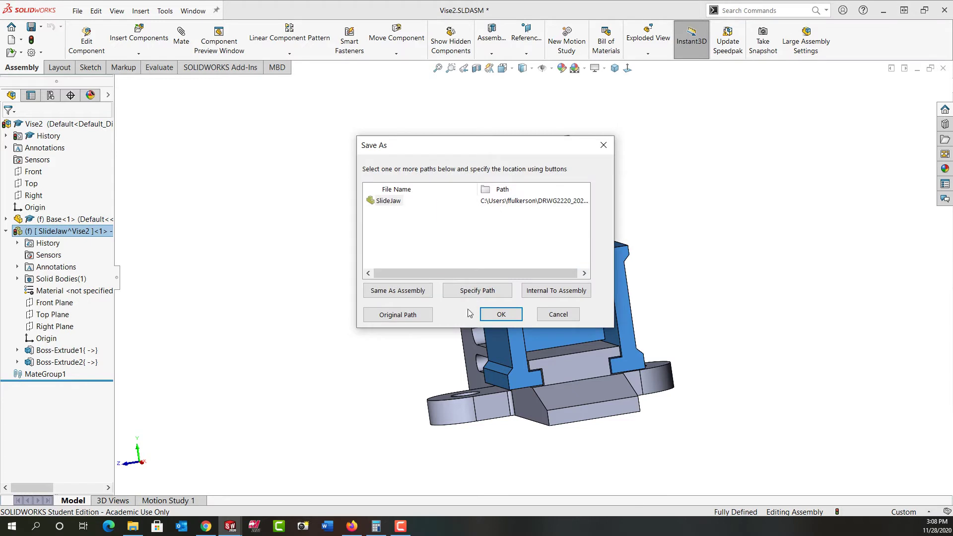
pyautogui.click(499, 315)
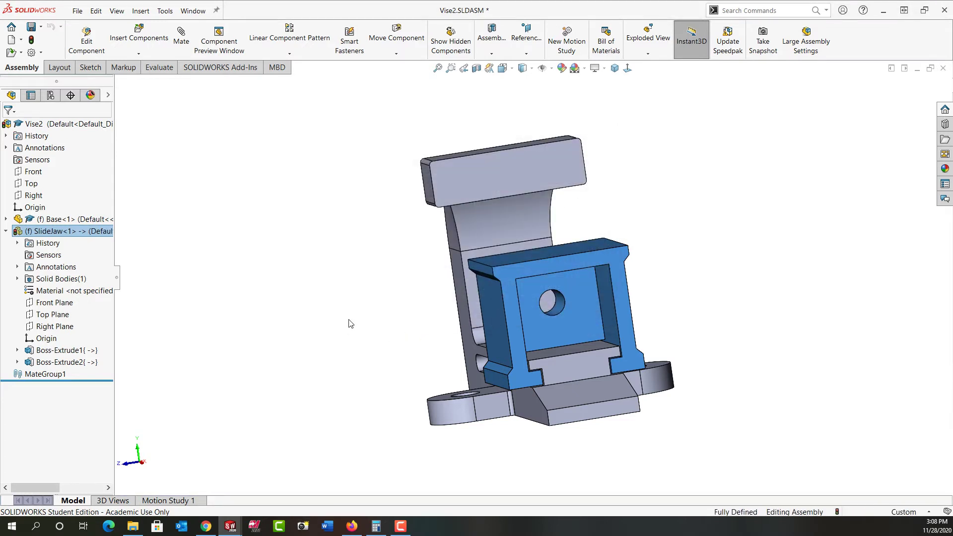
pyautogui.click(288, 293)
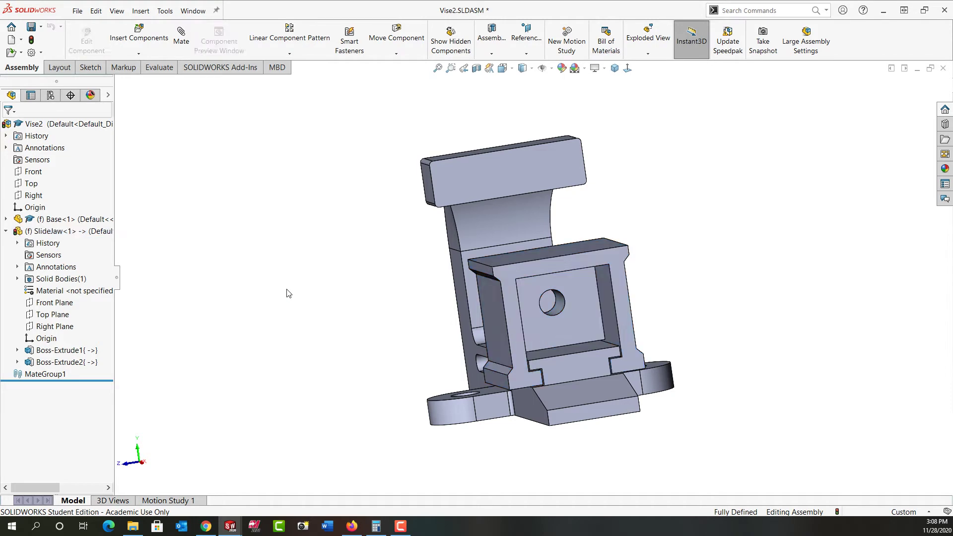
pyautogui.hotkey('ctrl', 'Tab')
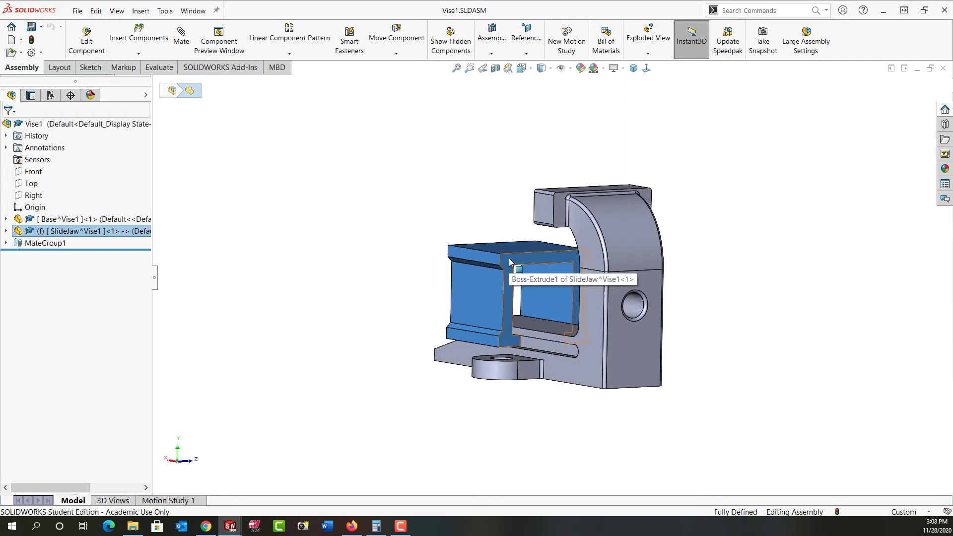
# - Edit SlideJaw in context and view its front face Normal To
pyautogui.click(508, 259)
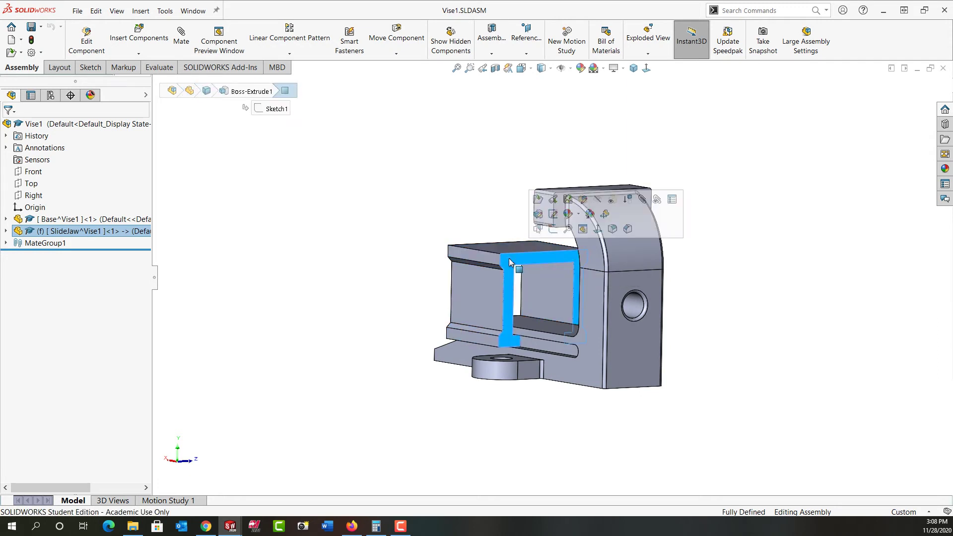
pyautogui.click(583, 201)
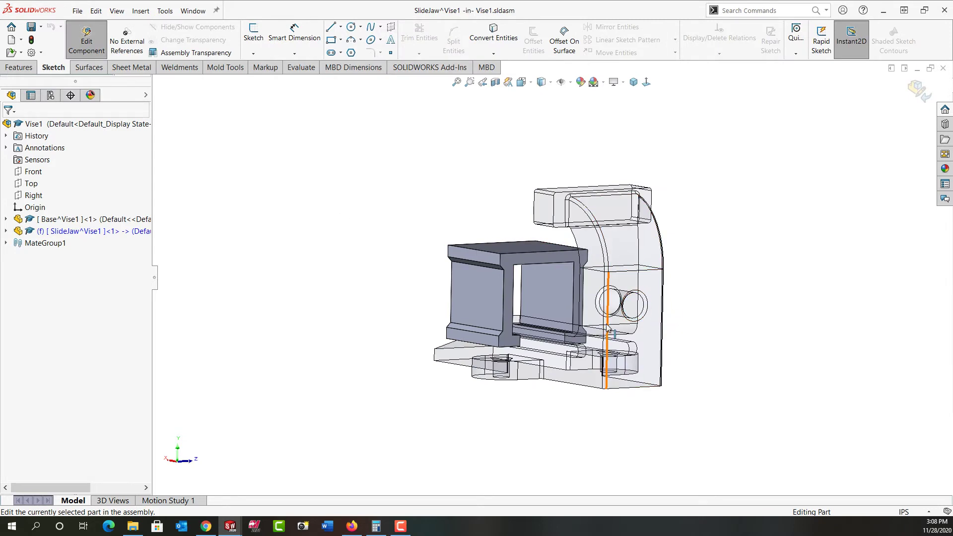
pyautogui.click(520, 271)
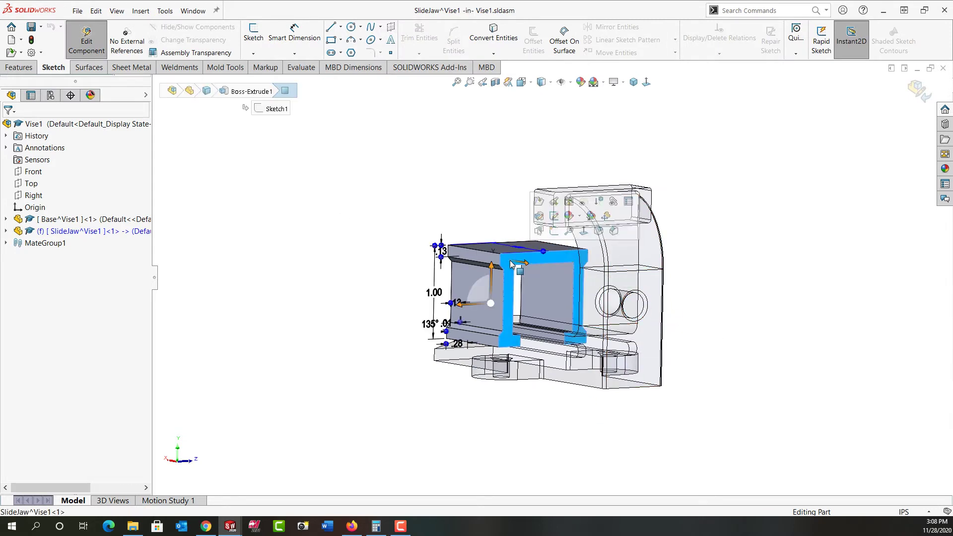
pyautogui.click(584, 233)
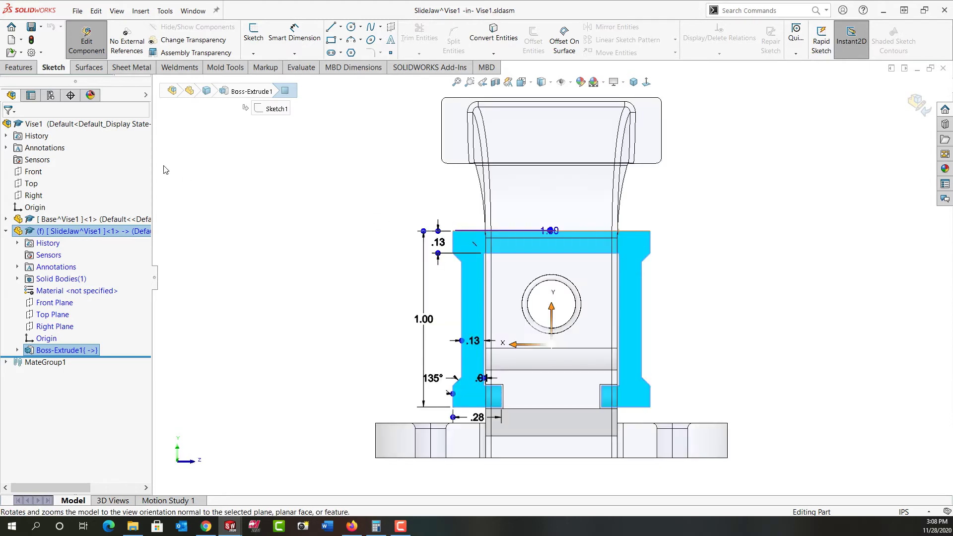
pyautogui.click(19, 67)
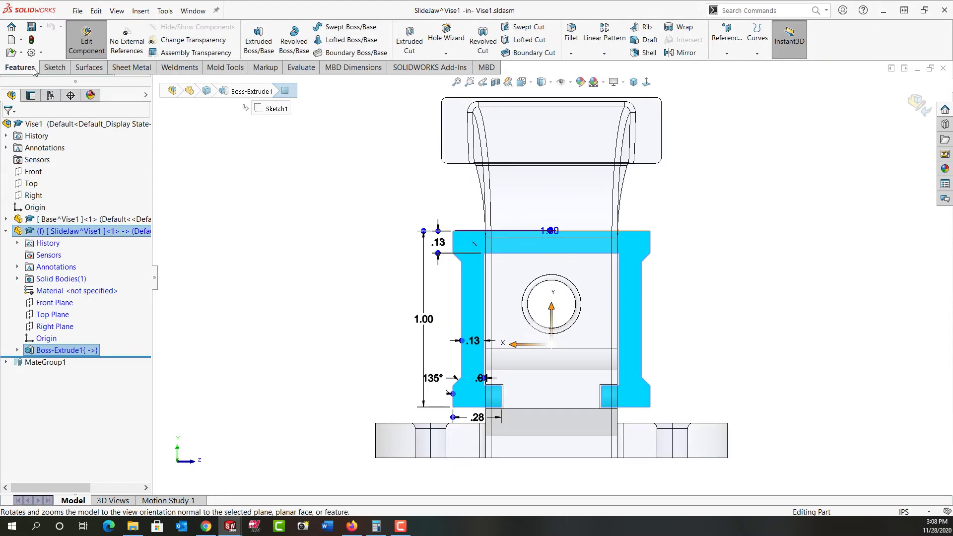
# - Sketch a rectangle on the SlideJaw face from the top inner edge to above the lower ledge
pyautogui.click(259, 37)
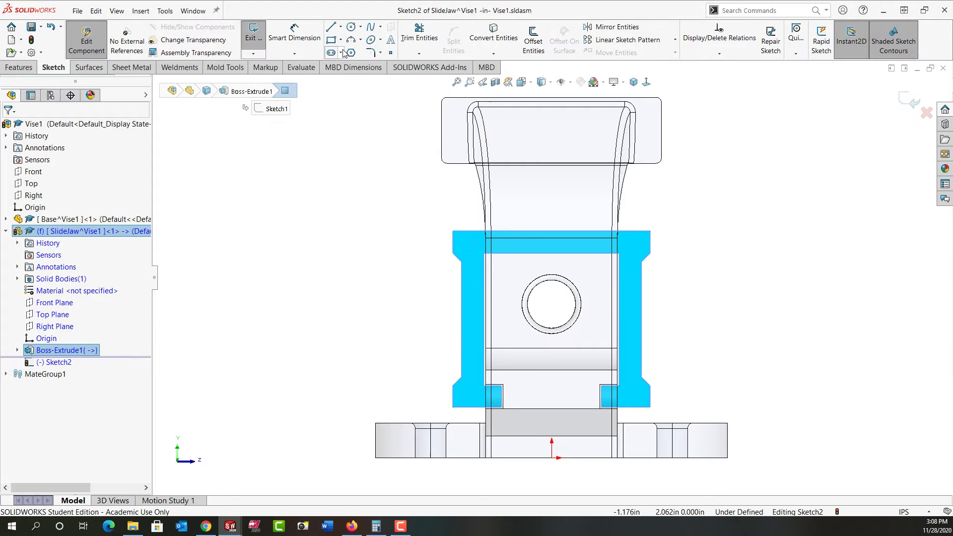
pyautogui.click(331, 41)
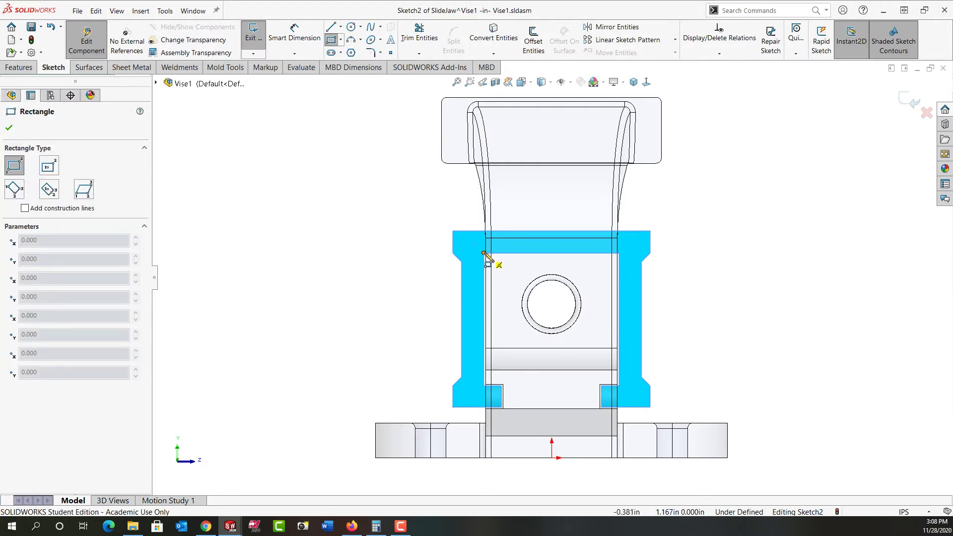
pyautogui.click(484, 254)
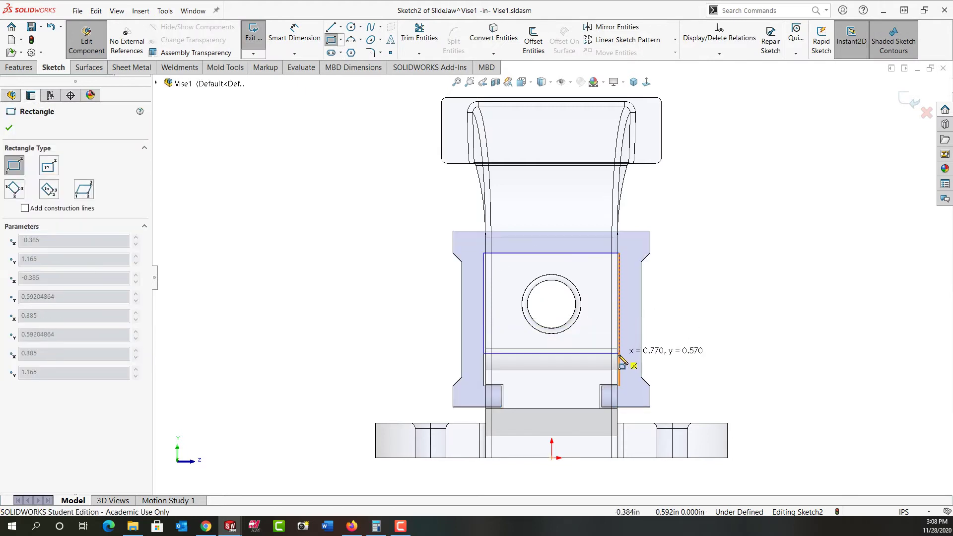
pyautogui.click(619, 356)
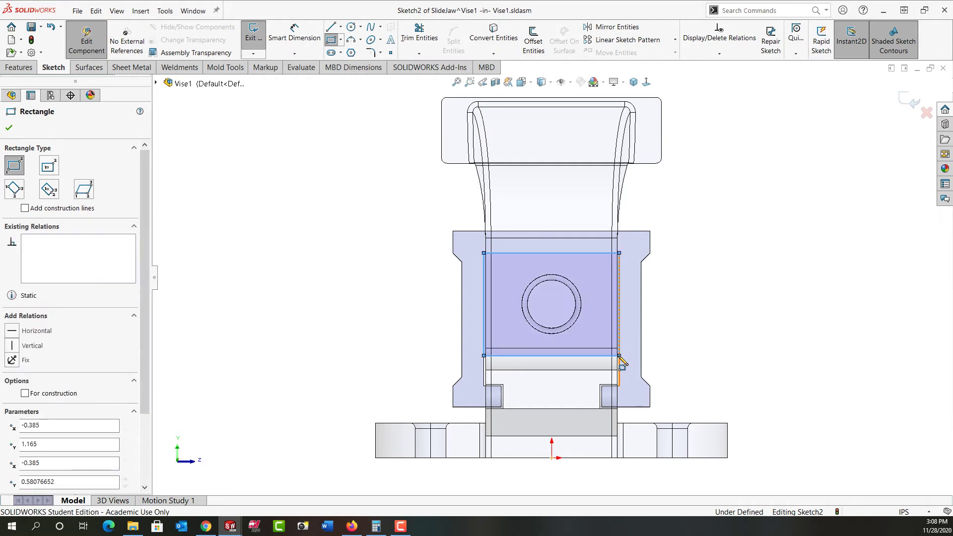
pyautogui.moveTo(672, 367); pyautogui.dragTo(685, 308, button='right')
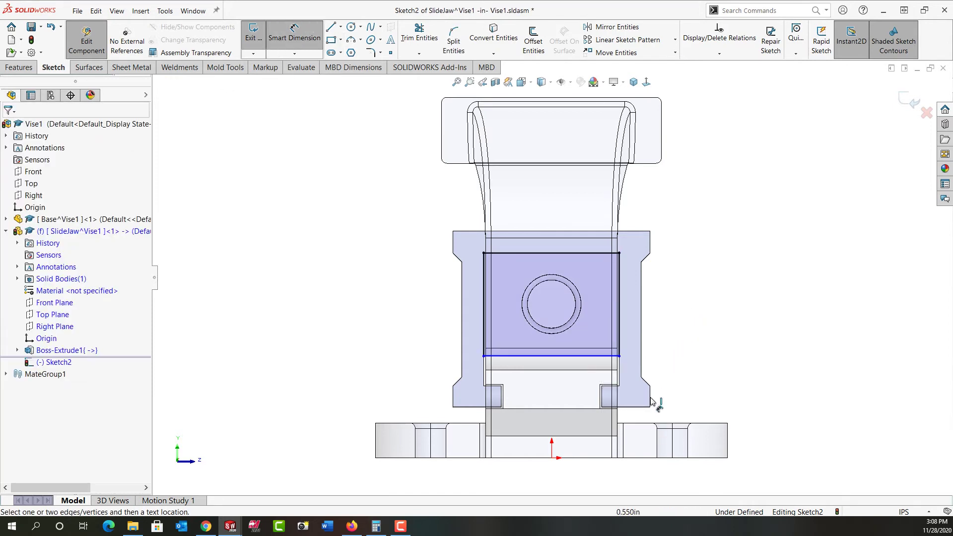
# - Dimension the gap below the rectangle's bottom edge to .225, shown as .23
pyautogui.click(600, 355)
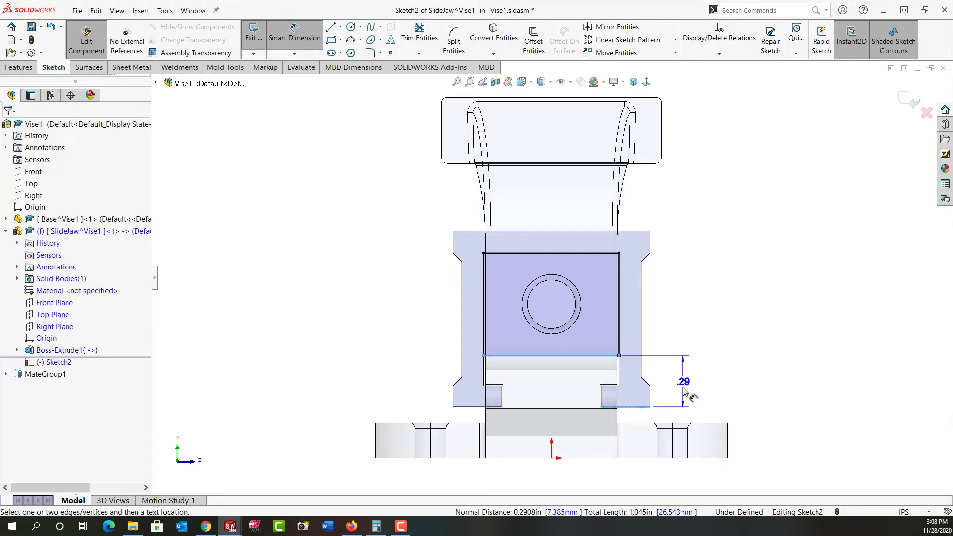
pyautogui.click(683, 390)
pyautogui.write('.225')
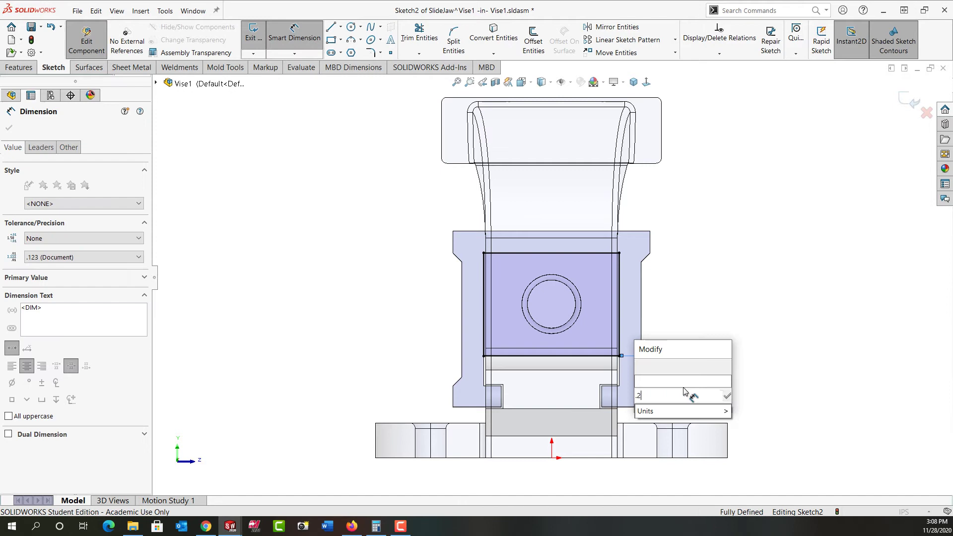
pyautogui.press('Return')
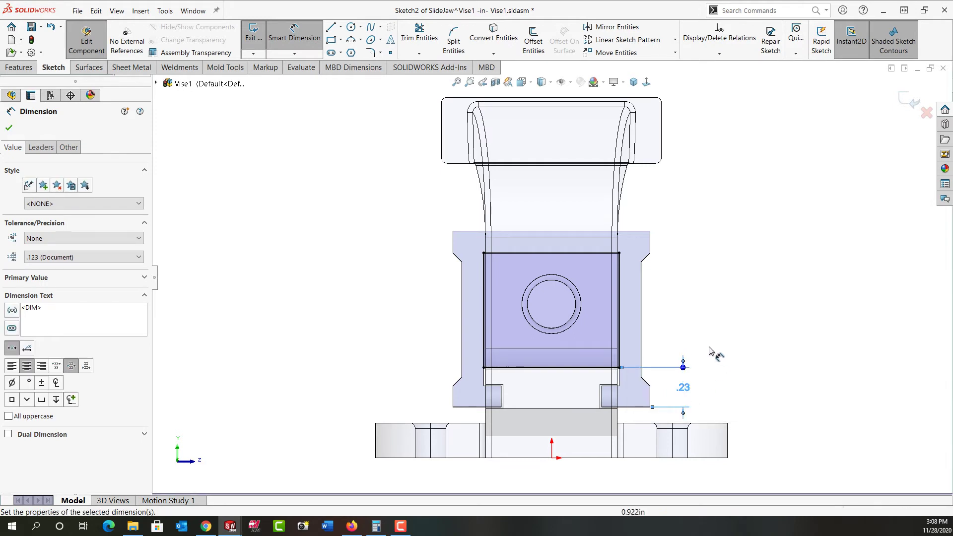
pyautogui.moveTo(711, 353); pyautogui.dragTo(761, 355, button='right')
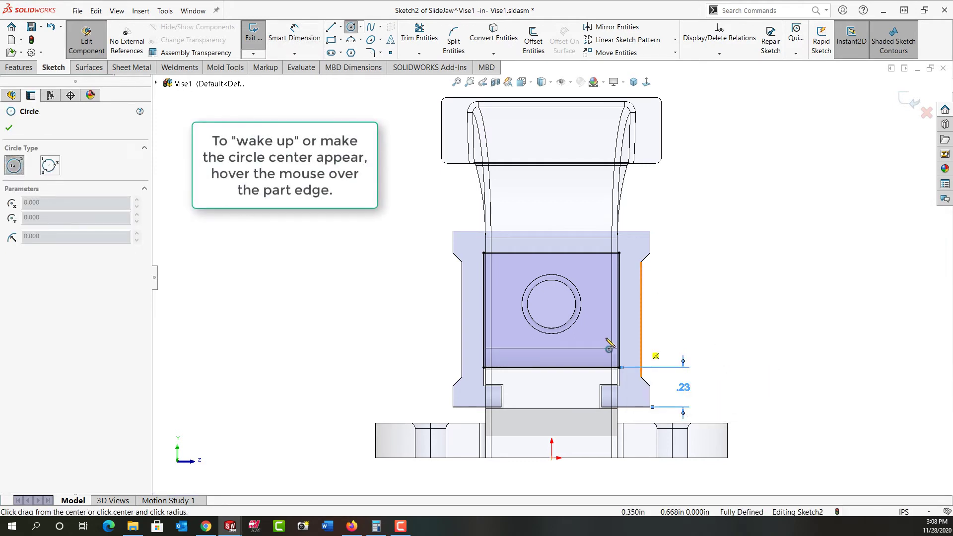
# - Draw a circle centred on the existing hole and dimension its diameter to .21
pyautogui.click(551, 305)
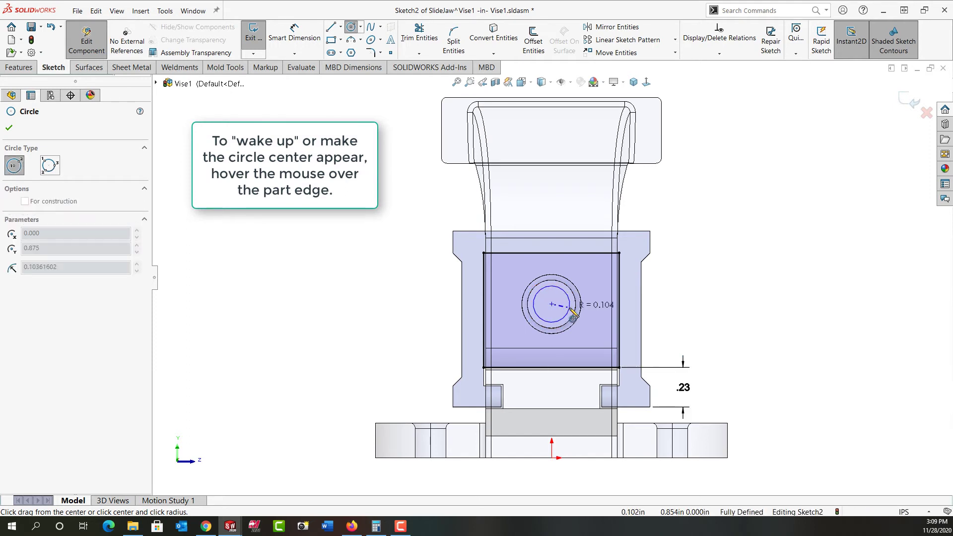
pyautogui.click(573, 313)
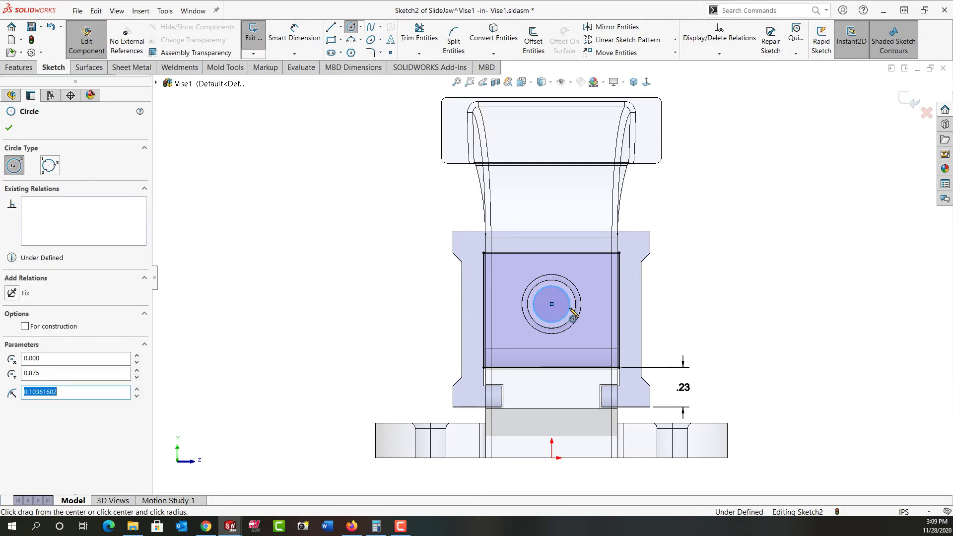
pyautogui.press('Escape')
pyautogui.press('d')
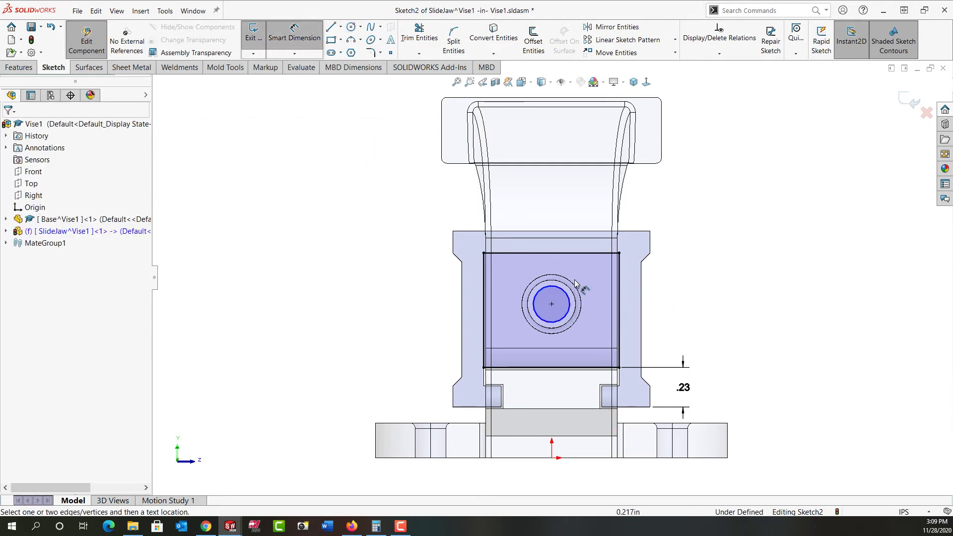
pyautogui.click(567, 296)
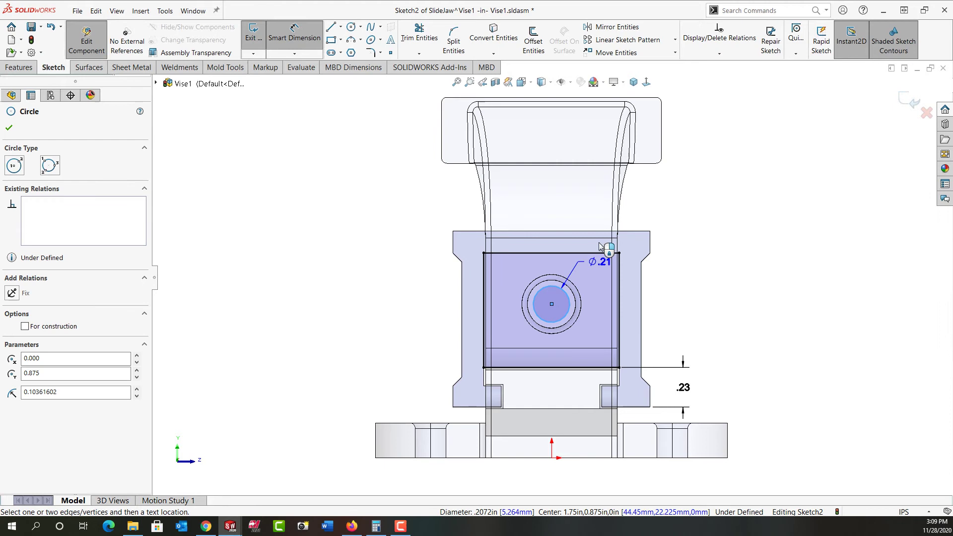
pyautogui.click(602, 224)
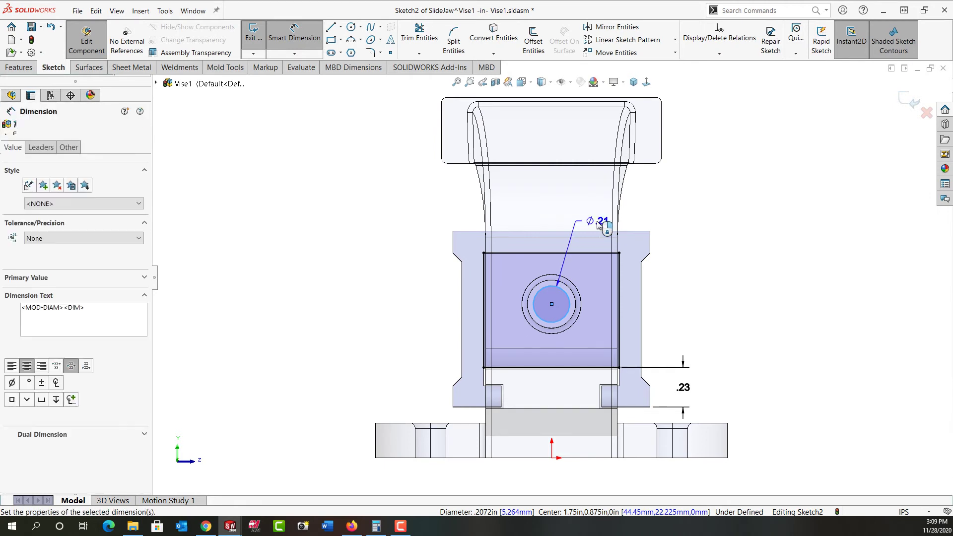
pyautogui.press('Return')
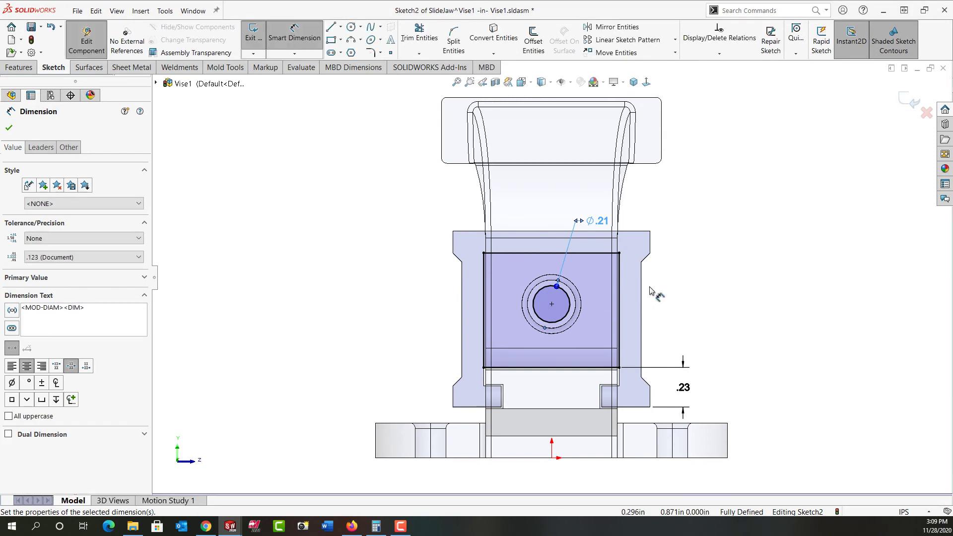
pyautogui.moveTo(702, 239); pyautogui.dragTo(678, 185, button='middle')
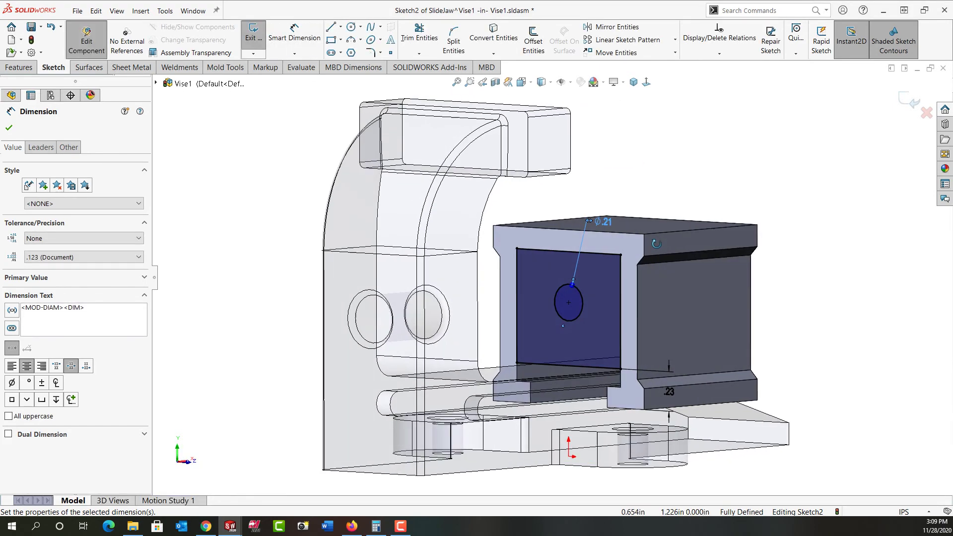
# - Exit the sketch and boss-extrude it Blind 0.375 in, reversed toward the jaw body
pyautogui.rightClick(675, 127)
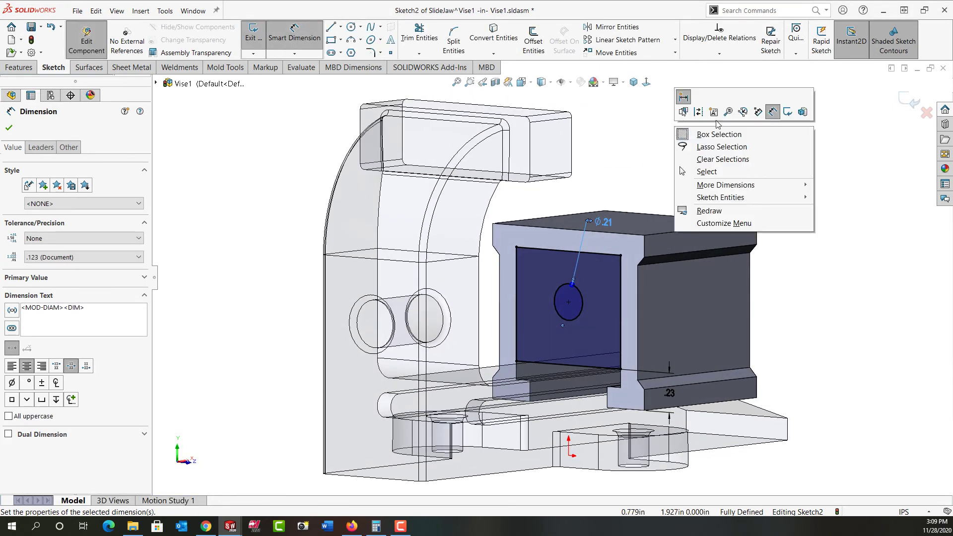
pyautogui.click(786, 111)
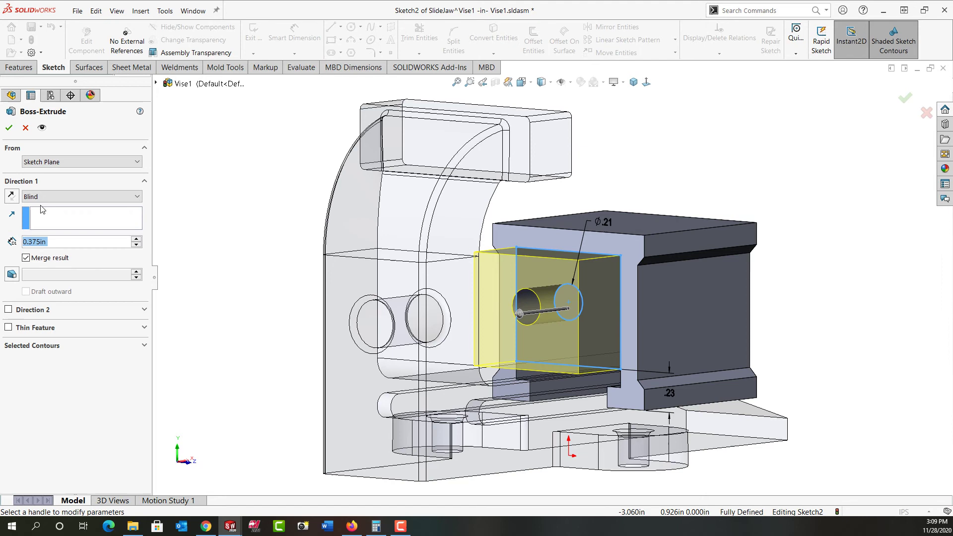
pyautogui.click(11, 197)
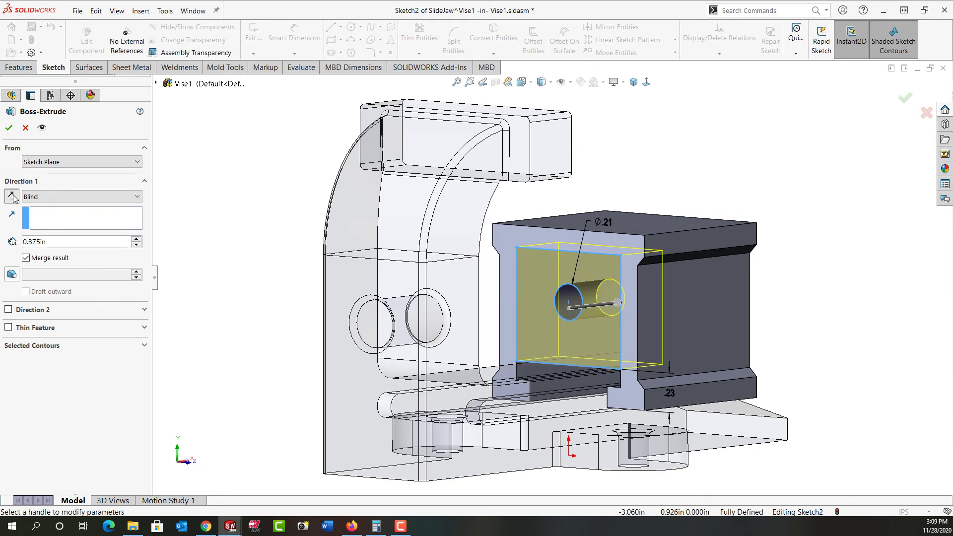
pyautogui.click(9, 128)
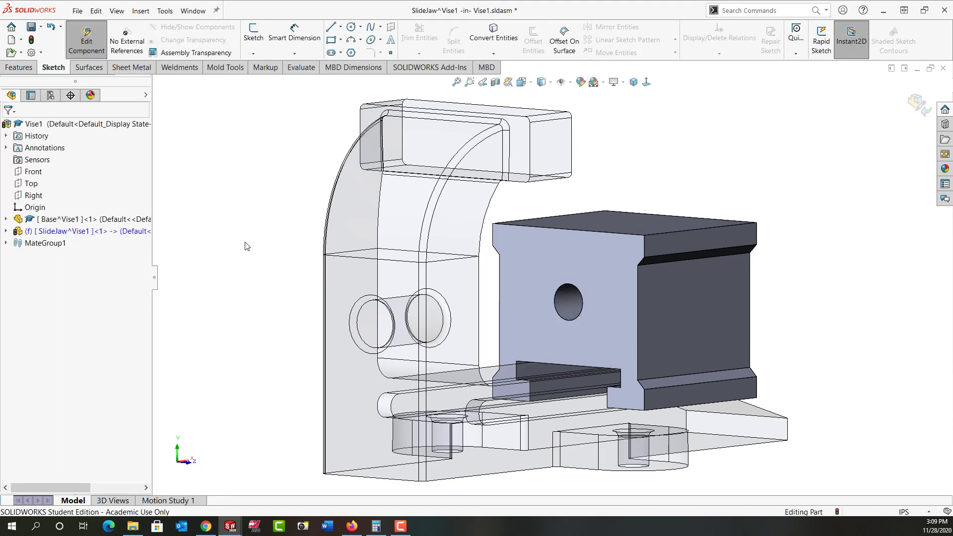
# - Check the new back wall from a side view, then exit in-context editing of SlideJaw
pyautogui.hotkey('ctrl', '4')
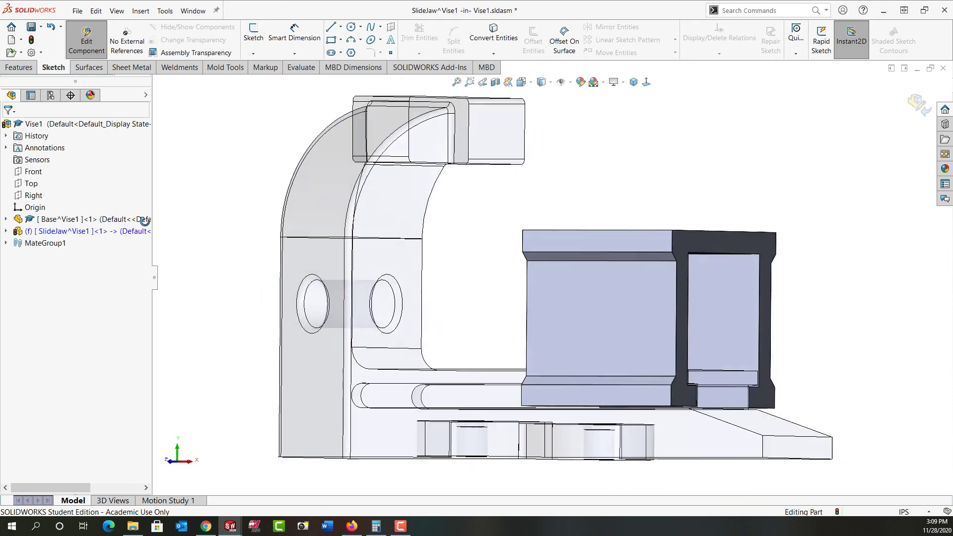
pyautogui.moveTo(358, 301); pyautogui.dragTo(278, 326, button='middle')
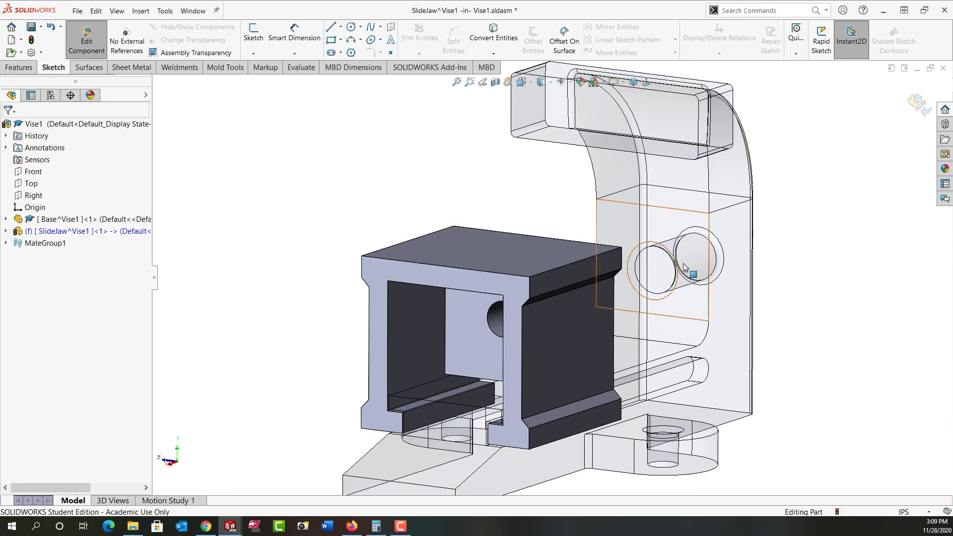
pyautogui.click(917, 104)
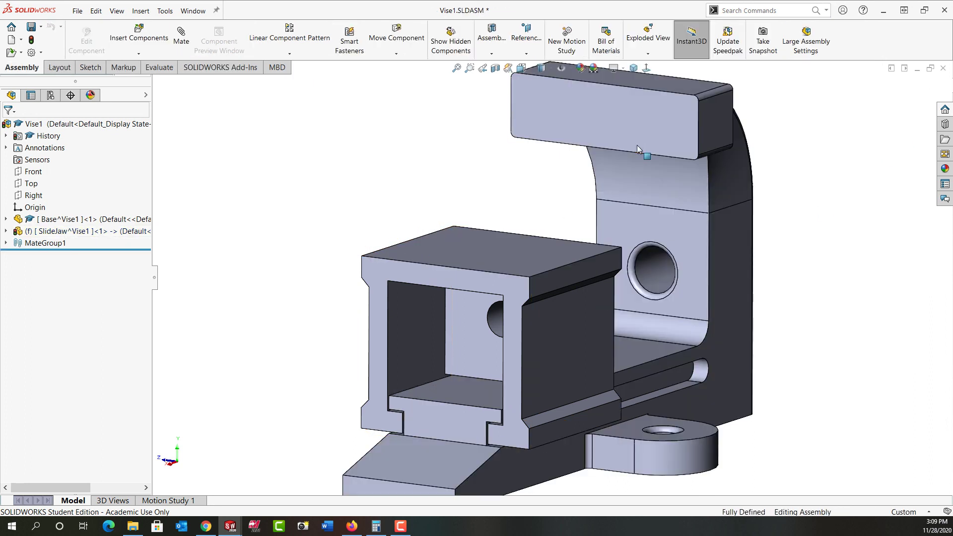